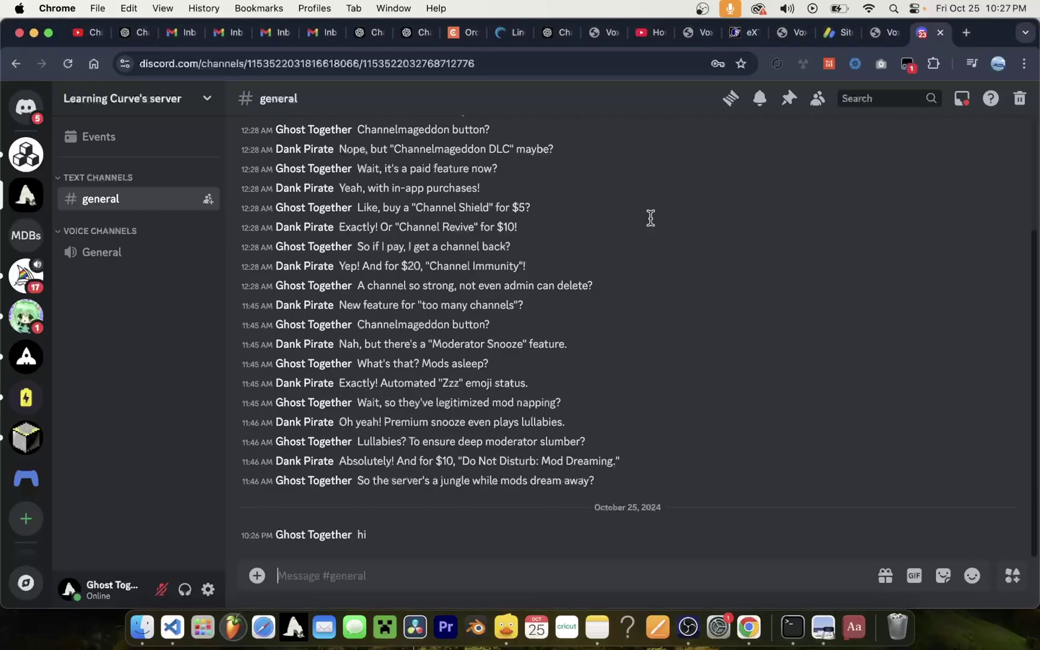
pyautogui.scroll(10, 476, 308)
pyautogui.scroll(-10, 414, 317)
pyautogui.write('hello')
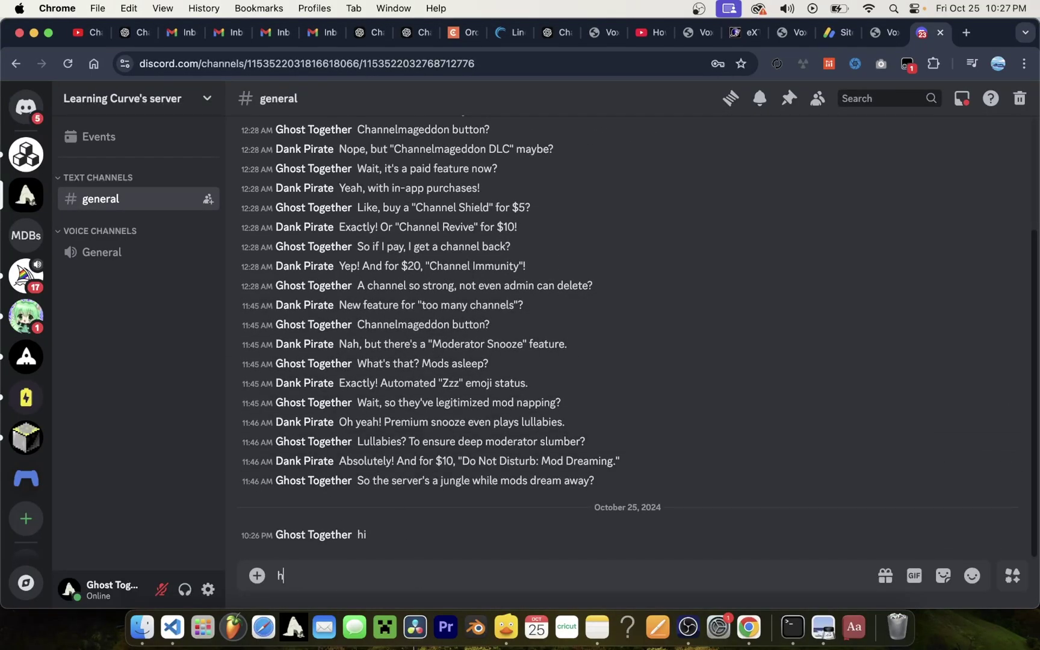
# Send the message 'hello' in the #general channel
pyautogui.press('Return')
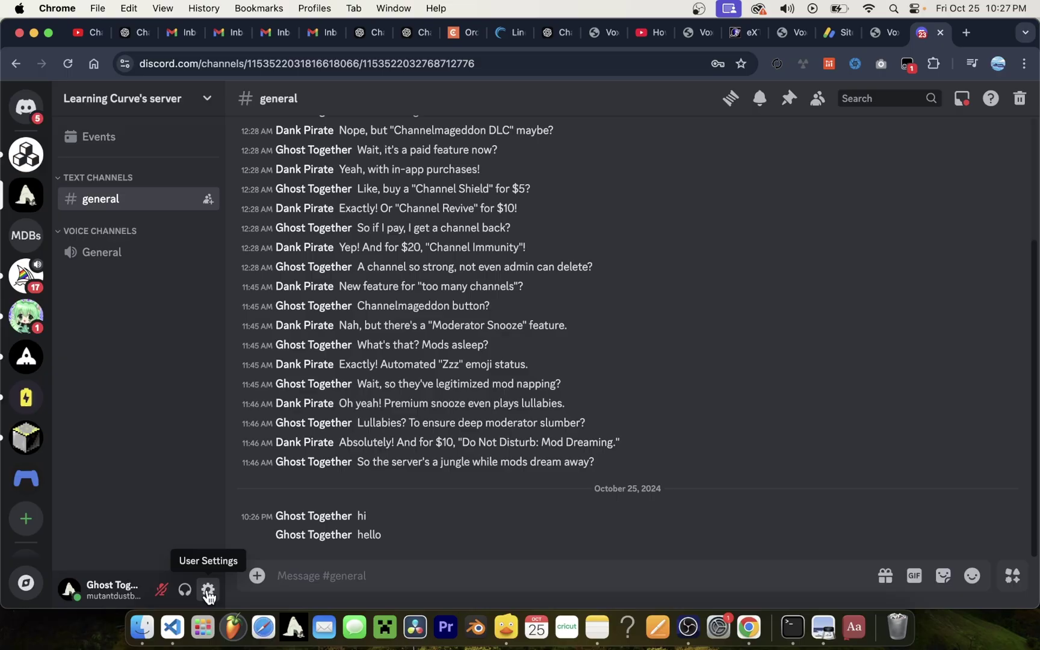
# Open Discord's User Settings from the gear icon
pyautogui.click(207, 589)
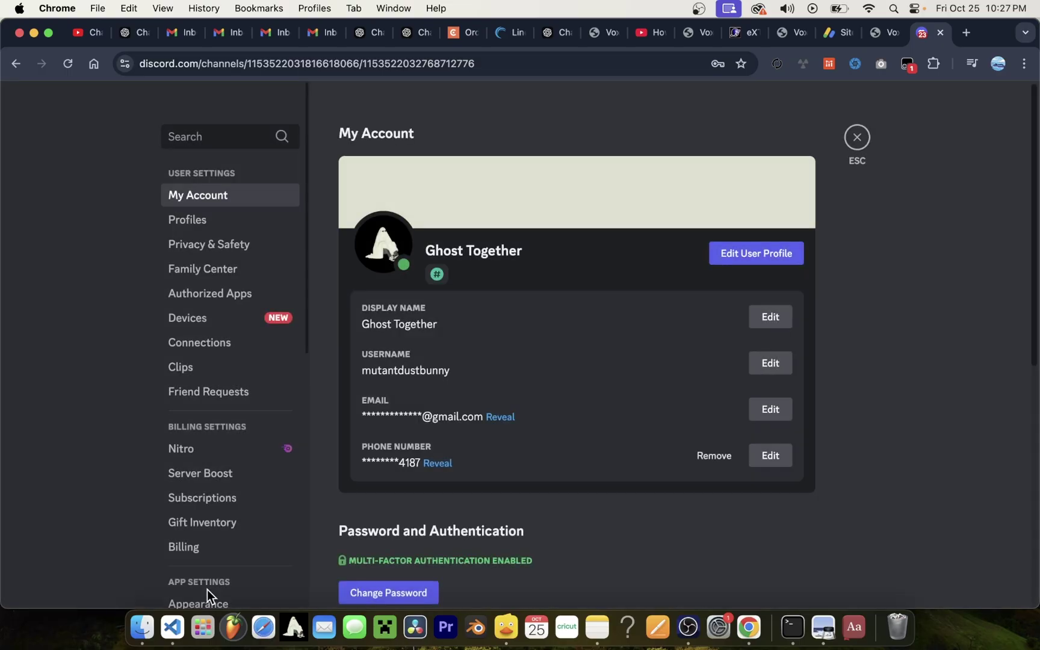
pyautogui.scroll(-1, 194, 284)
pyautogui.scroll(-2, 195, 284)
pyautogui.scroll(-3, 195, 286)
pyautogui.scroll(-3, 197, 287)
pyautogui.scroll(-1, 197, 287)
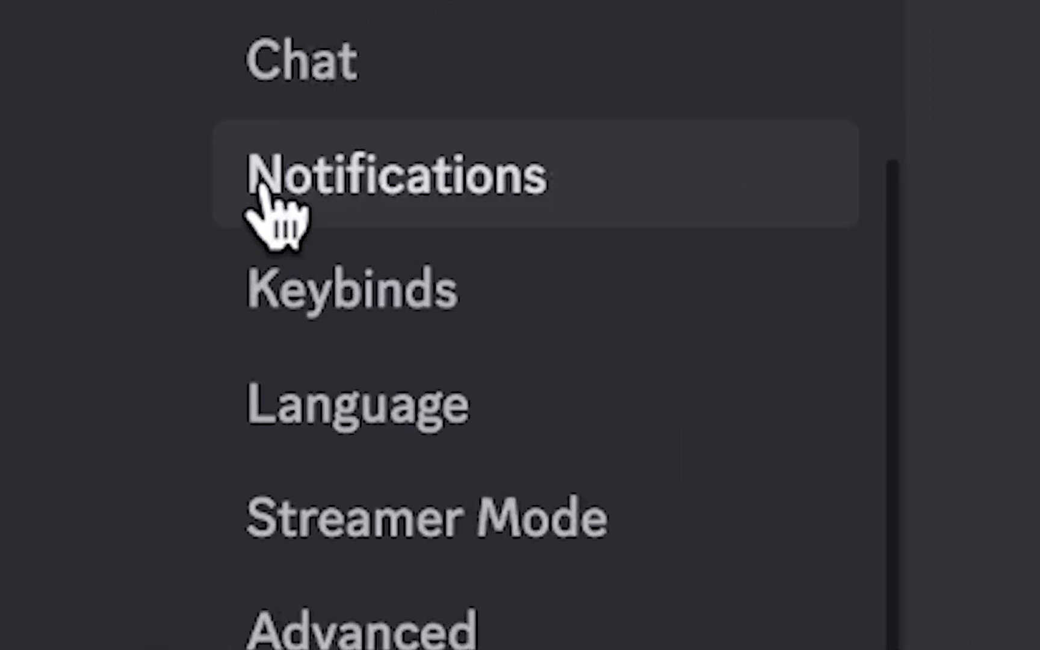
# In Notifications, switch the Event Sound Pack from Halloween to Discord Default
pyautogui.click(374, 215)
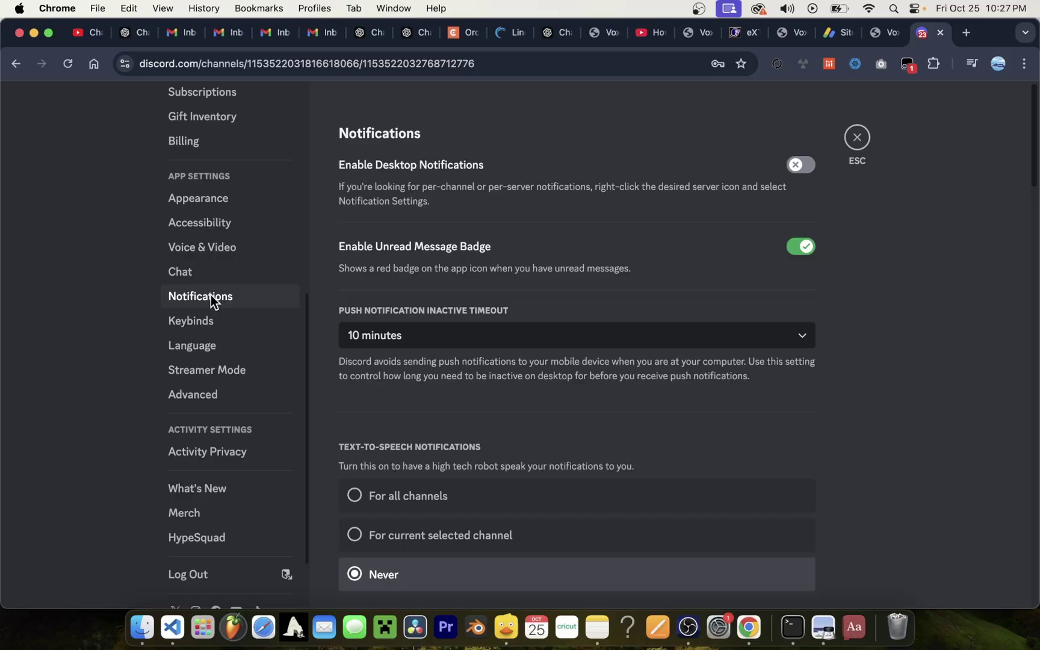
pyautogui.scroll(-1, 469, 312)
pyautogui.scroll(-3, 470, 312)
pyautogui.scroll(-3, 469, 312)
pyautogui.scroll(-1, 470, 312)
pyautogui.scroll(-1, 470, 312)
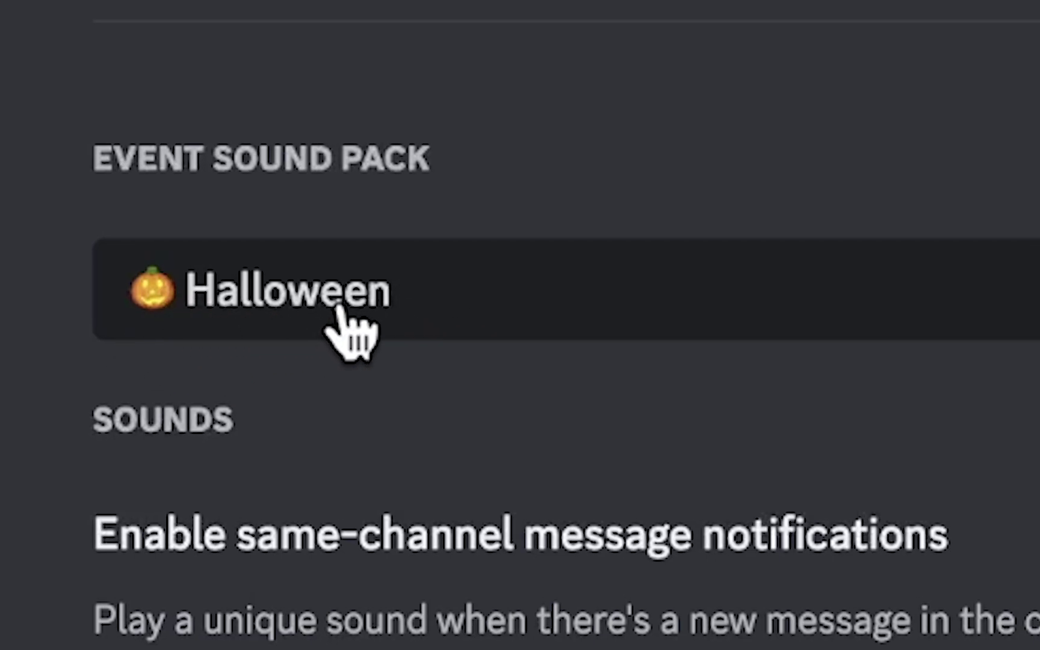
pyautogui.click(402, 307)
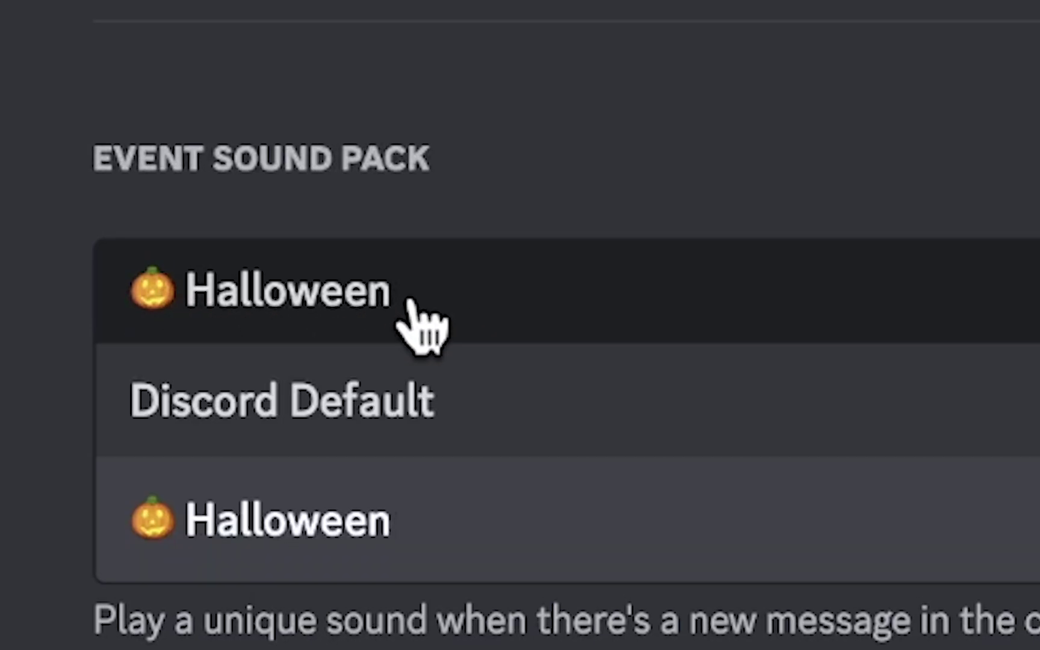
pyautogui.click(266, 418)
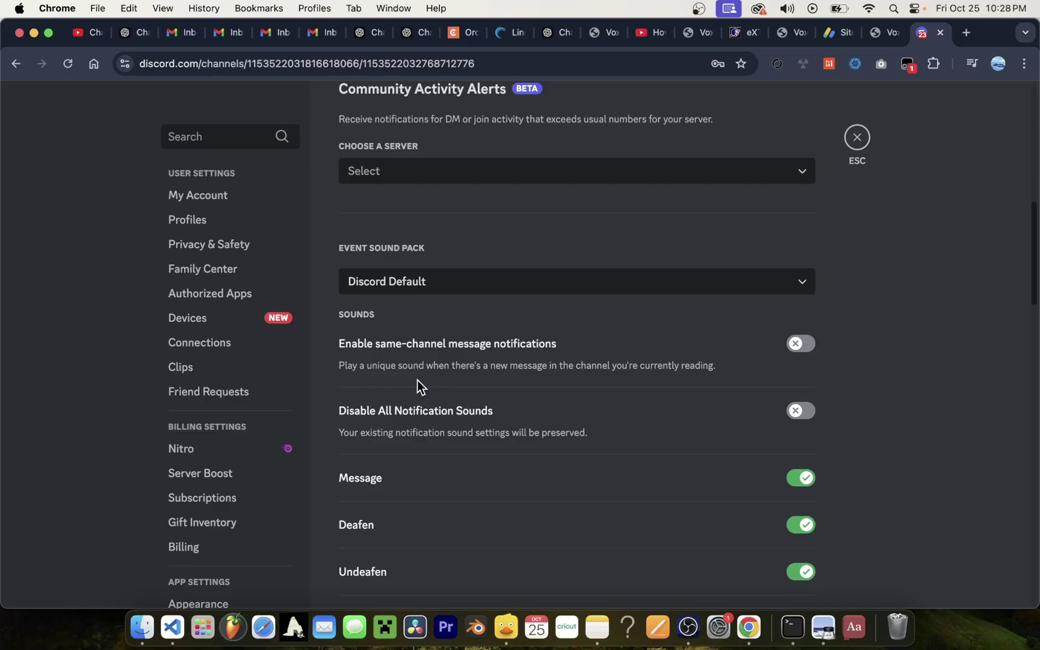
pyautogui.scroll(-2, 417, 386)
pyautogui.scroll(1, 418, 388)
pyautogui.scroll(-5, 249, 459)
pyautogui.scroll(5, 250, 460)
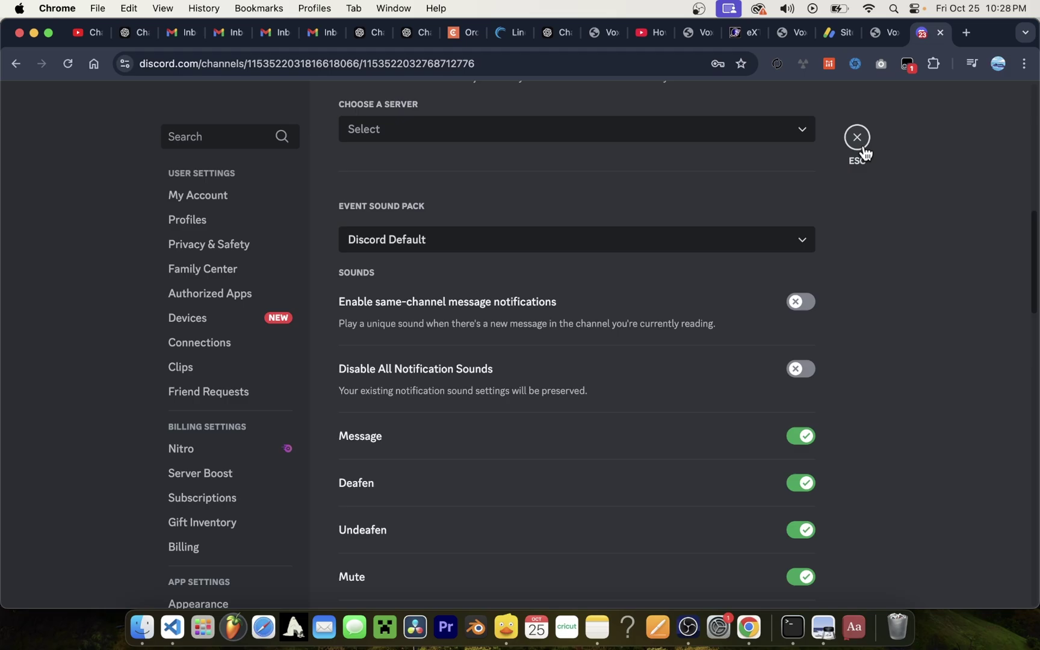
# Close settings, send 'well hello there' in #general, and briefly highlight the chat text
pyautogui.click(857, 136)
pyautogui.click(348, 584)
pyautogui.write('well hello there')
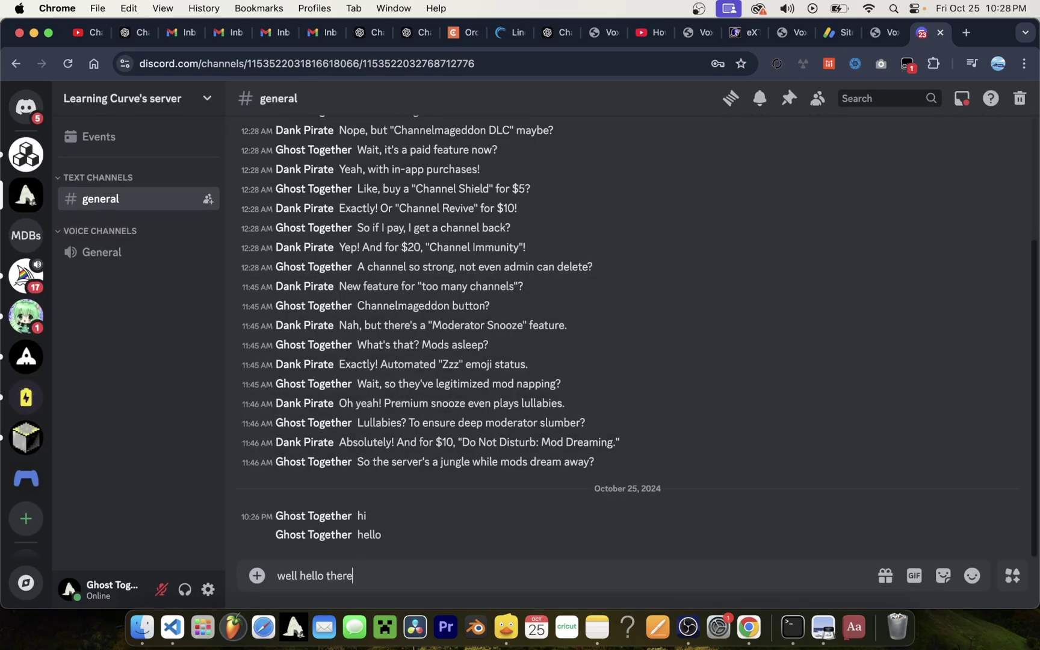
pyautogui.press('Return')
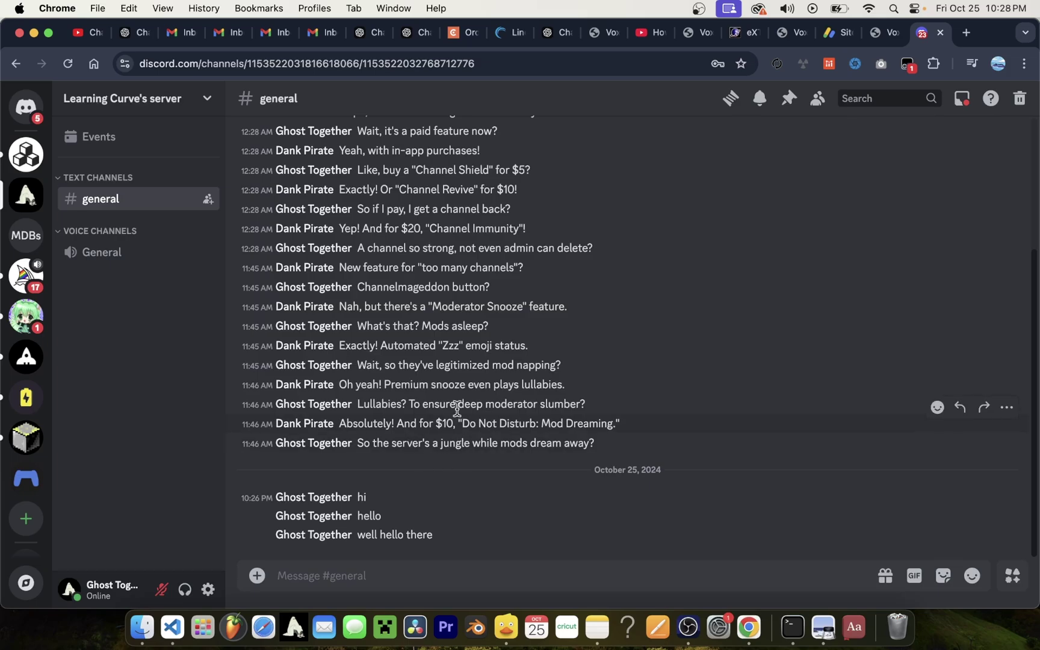
pyautogui.moveTo(521, 214); pyautogui.dragTo(381, 496)
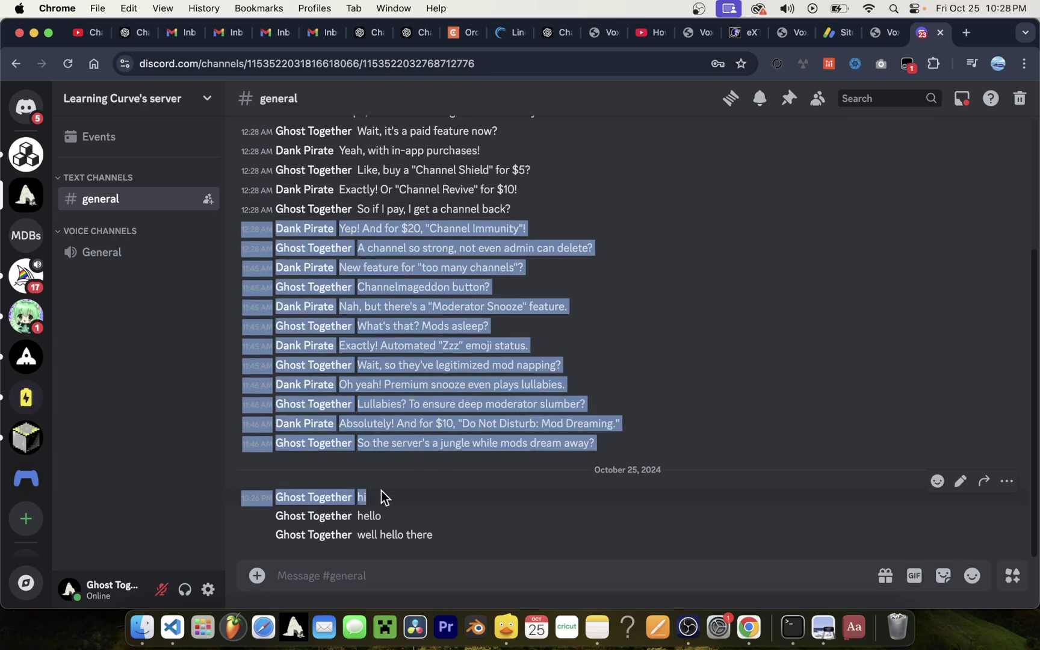
pyautogui.click(507, 493)
pyautogui.scroll(2, 505, 445)
pyautogui.scroll(-2, 504, 447)
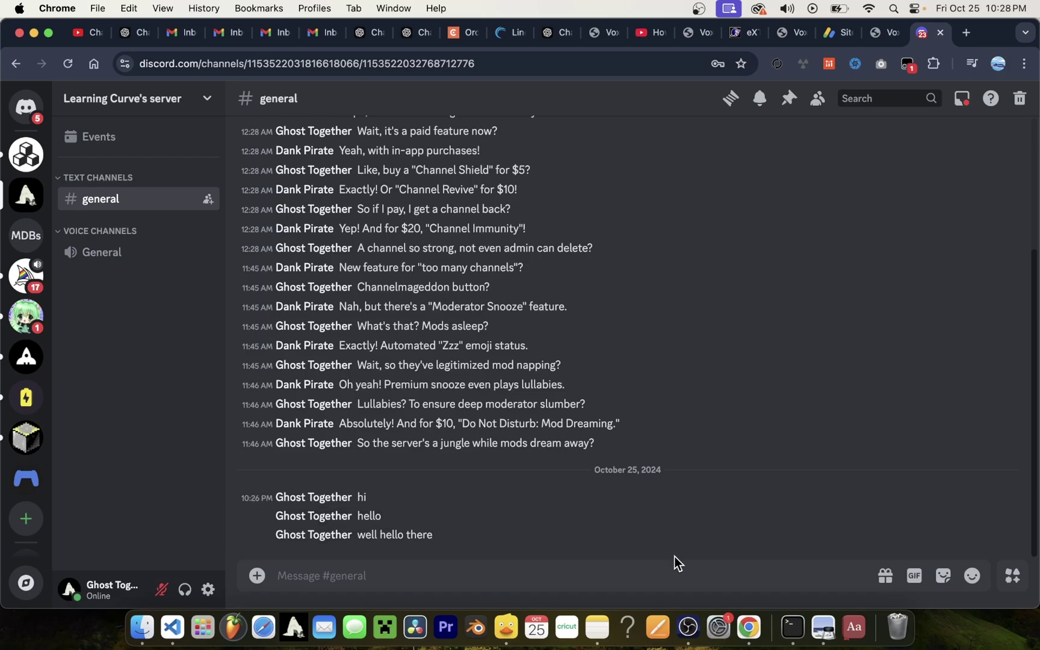